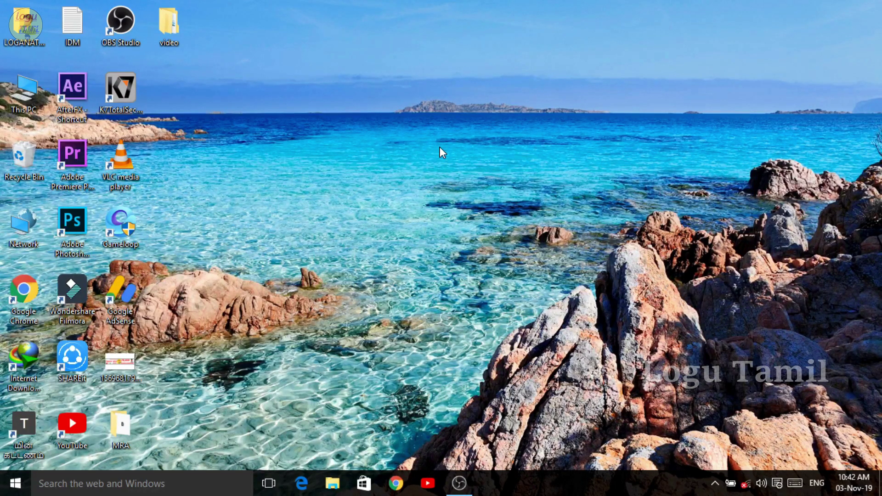
{"action": "right_click", "coordinate": [440, 147]}
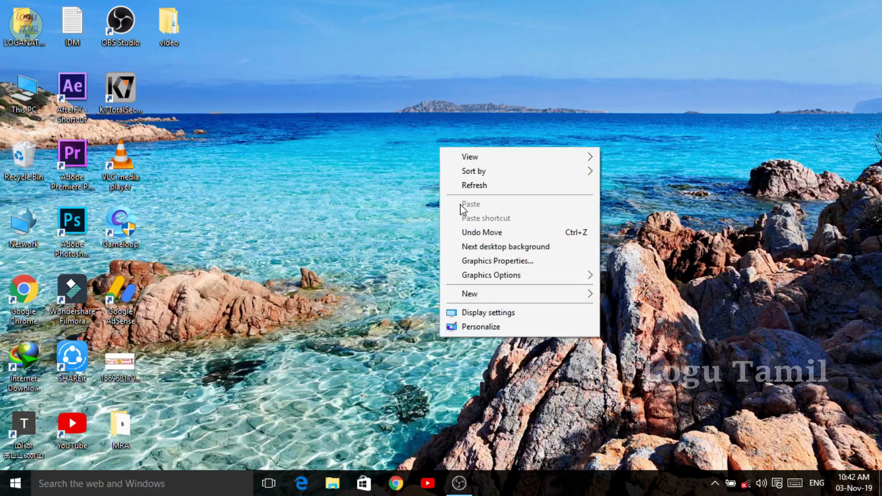
{"action": "left_click", "coordinate": [483, 187]}
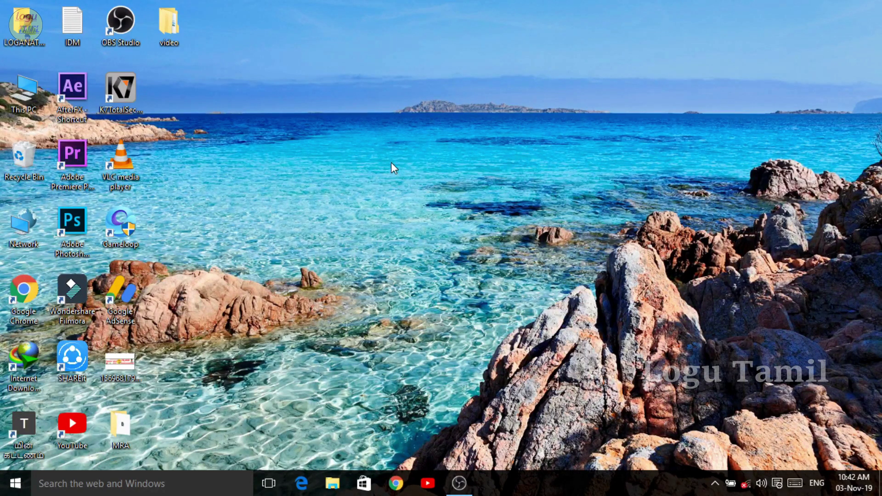
{"action": "right_click", "coordinate": [361, 180]}
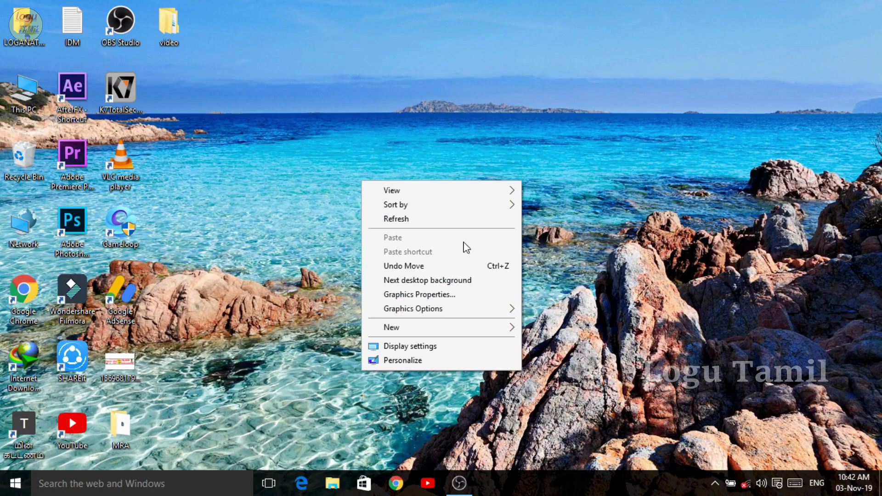
{"action": "left_click", "coordinate": [419, 219]}
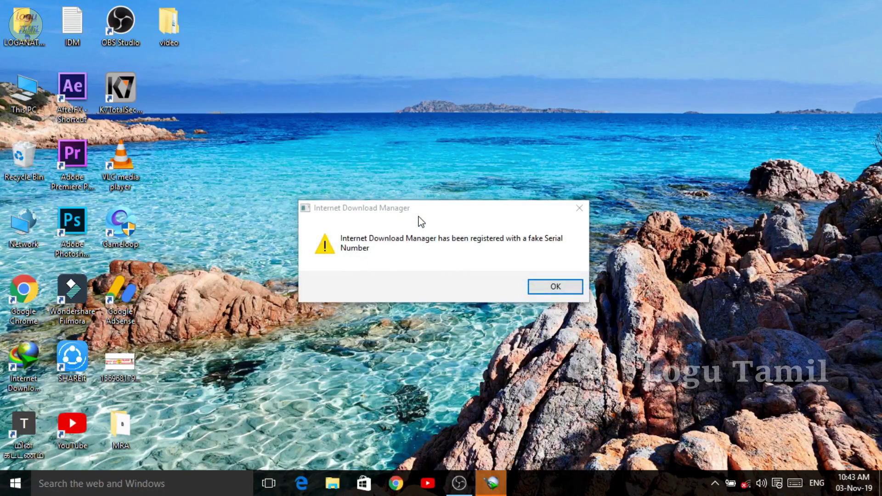
Dismiss the Internet Download Manager warning and refresh the desktop
{"action": "key", "text": "Return"}
{"action": "right_click", "coordinate": [349, 2]}
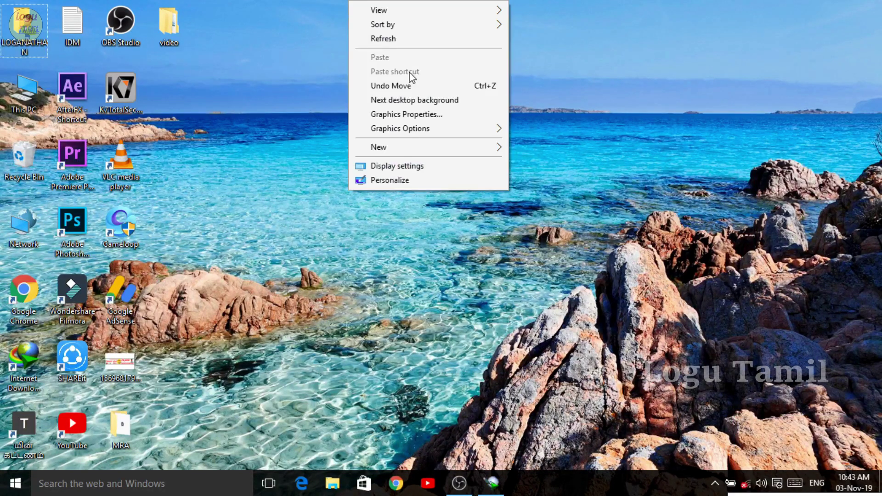
{"action": "left_click", "coordinate": [406, 38]}
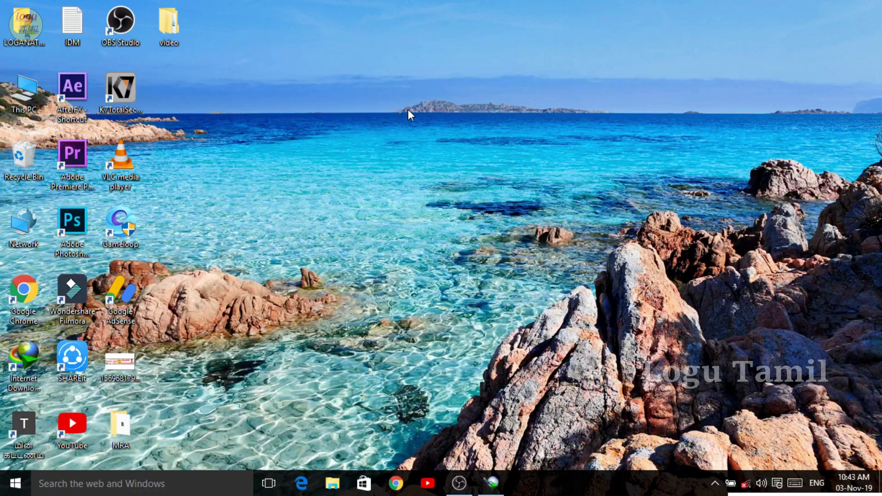
{"action": "right_click", "coordinate": [408, 111]}
{"action": "left_click", "coordinate": [435, 146]}
{"action": "right_click", "coordinate": [421, 142]}
{"action": "left_click", "coordinate": [448, 180]}
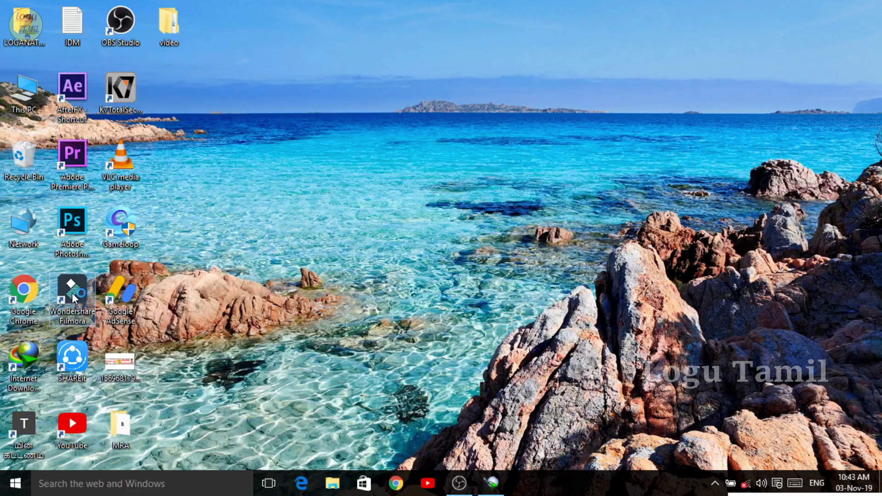
{"action": "right_click", "coordinate": [414, 147]}
{"action": "left_click", "coordinate": [468, 184]}
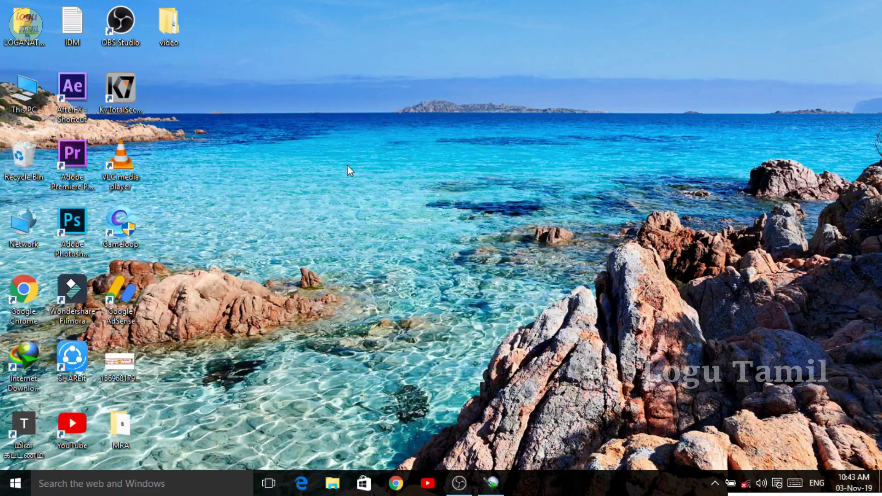
{"action": "right_click", "coordinate": [848, 148]}
{"action": "left_click", "coordinate": [834, 187]}
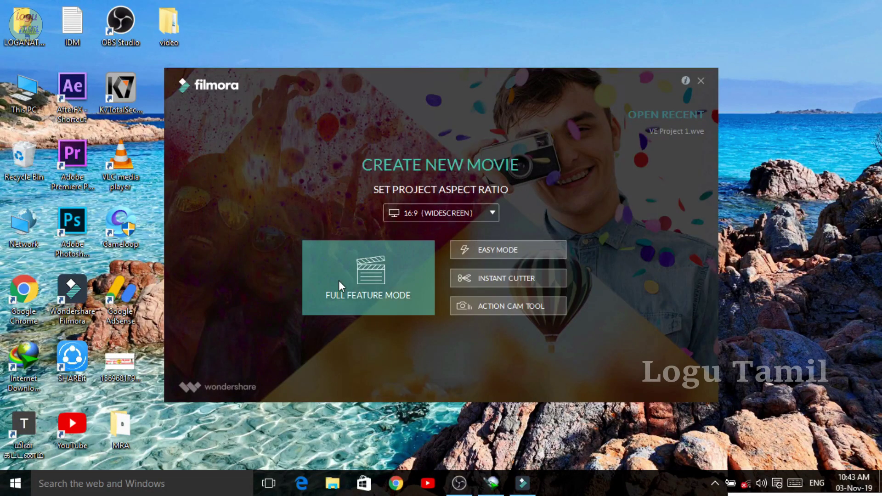
Start a new 16:9 widescreen movie in Full Feature Mode and dismiss the offline connection notice
{"action": "left_click", "coordinate": [394, 283]}
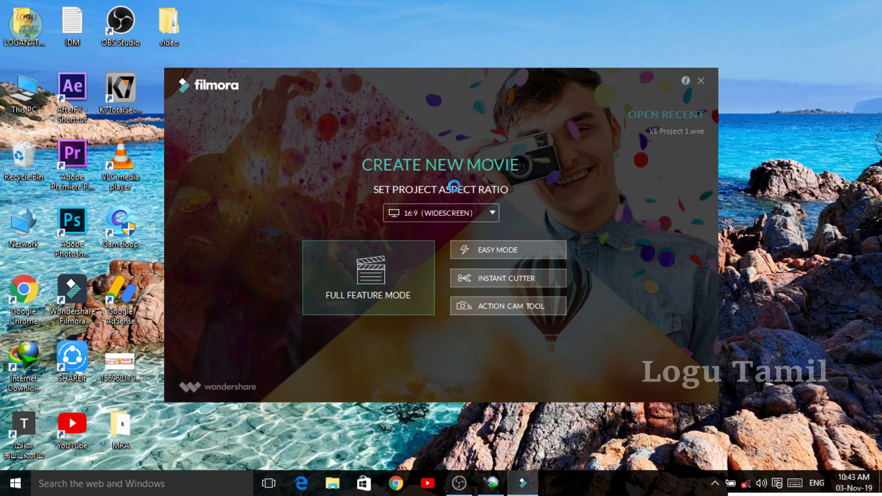
{"action": "right_click", "coordinate": [819, 86]}
{"action": "left_click", "coordinate": [794, 122]}
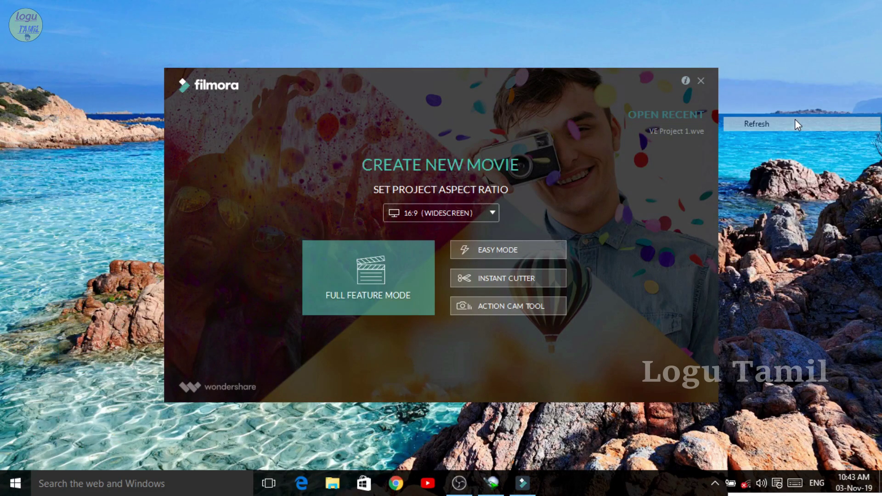
{"action": "left_click", "coordinate": [390, 271]}
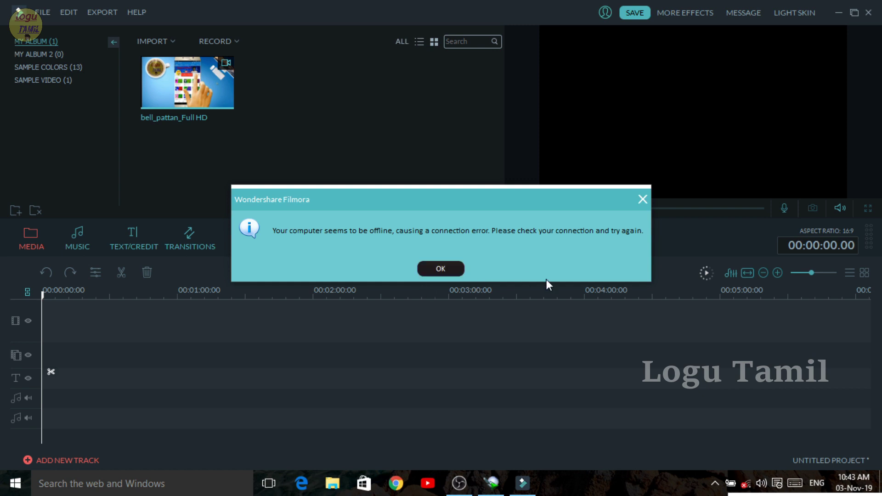
{"action": "left_click", "coordinate": [449, 270]}
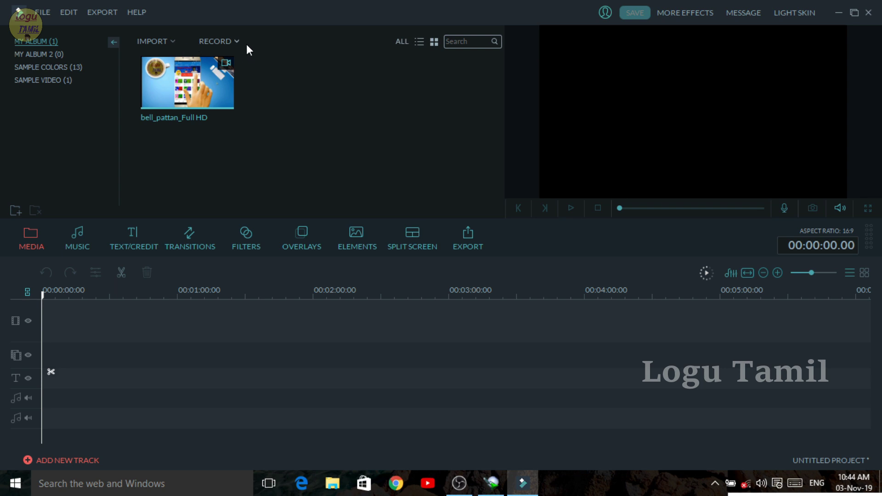
Open the PC screen recorder from Filmora's recording options
{"action": "left_click", "coordinate": [230, 41]}
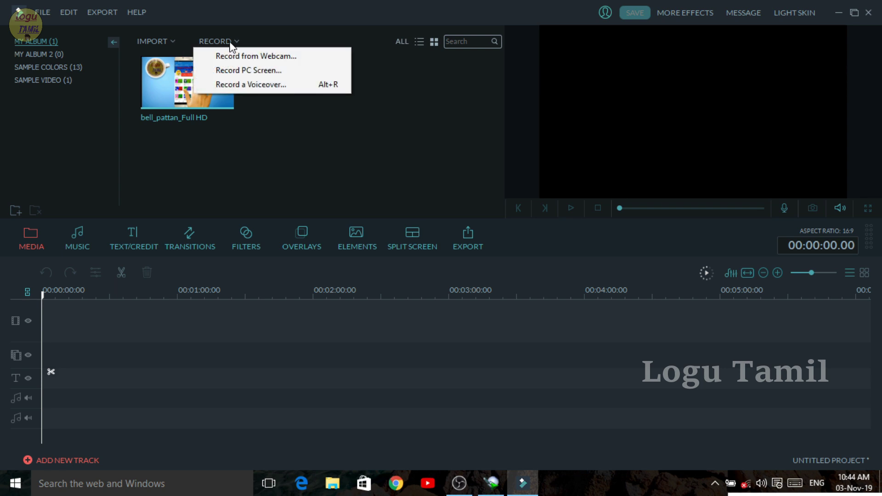
{"action": "left_click", "coordinate": [276, 69]}
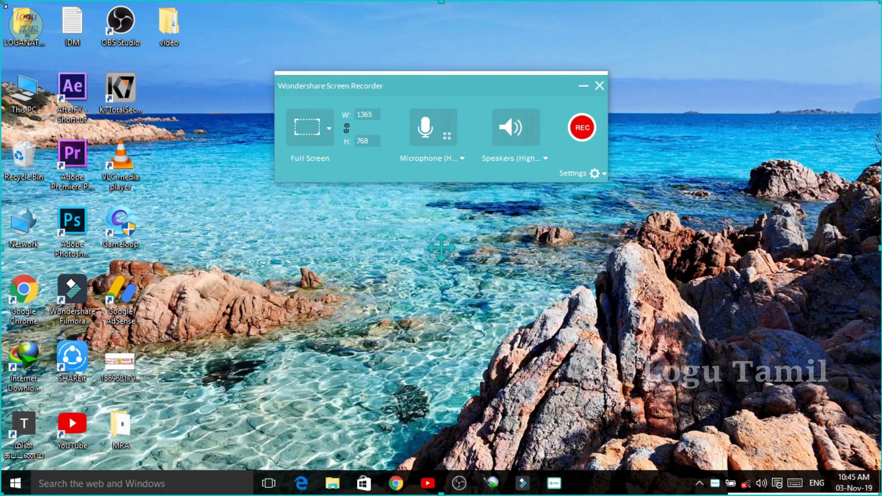
Try shrinking the capture area from its corners, and stretch it back over the whole screen at 1366 × 768
{"action": "left_click_drag", "start_coordinate": [2, 2], "coordinate": [354, 213]}
{"action": "left_click_drag", "start_coordinate": [624, 356], "coordinate": [221, 122]}
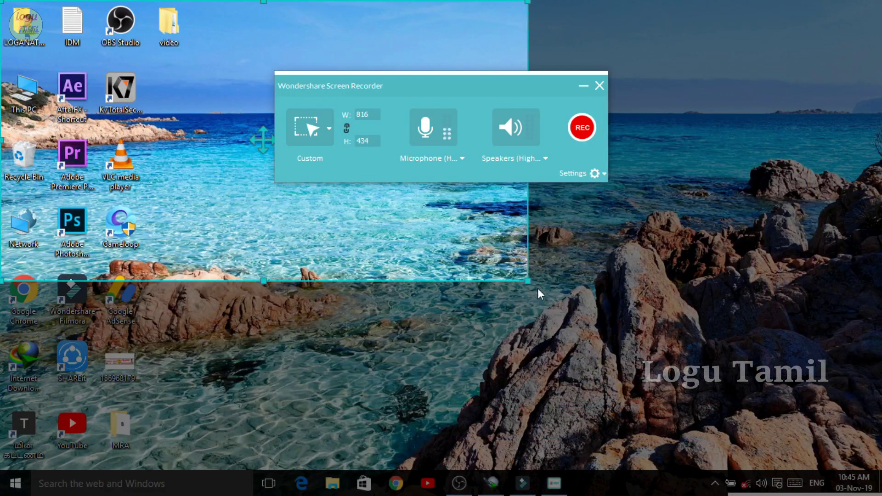
{"action": "left_click_drag", "start_coordinate": [527, 282], "coordinate": [880, 494]}
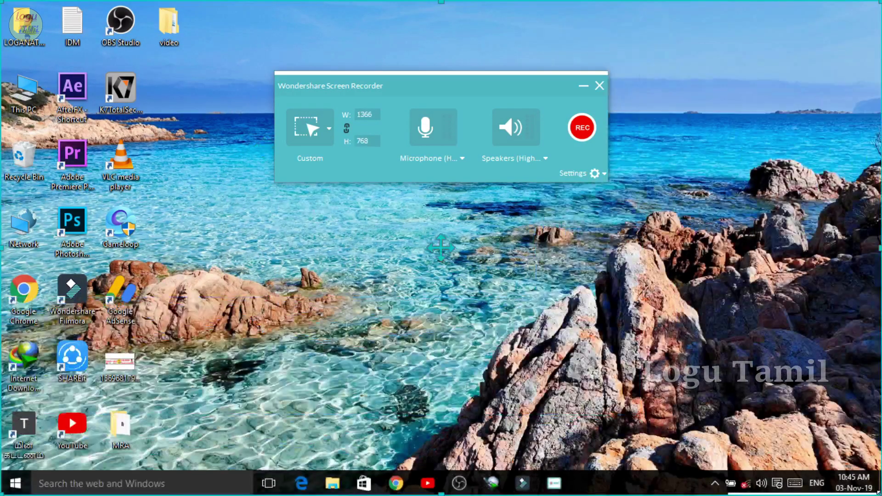
Set the capture mode to Full Screen, switch it back to Custom, and try adjusting the capture frame from its corner
{"action": "left_click", "coordinate": [325, 137]}
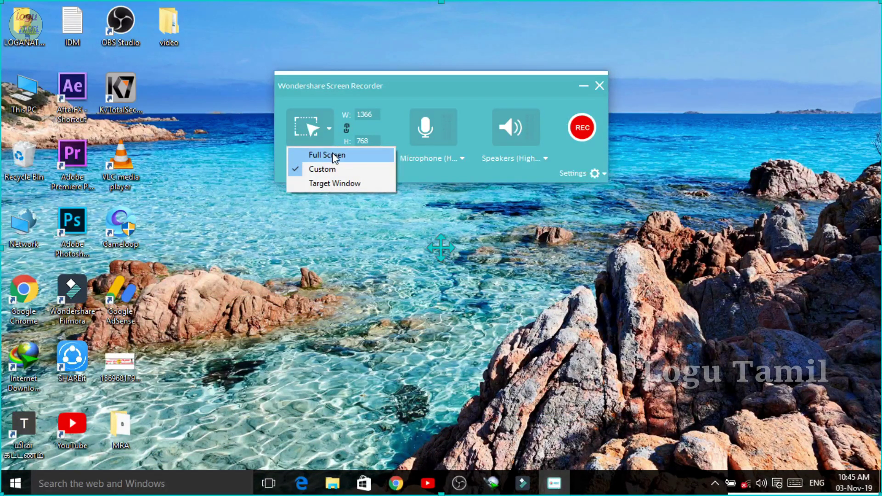
{"action": "left_click", "coordinate": [330, 153]}
{"action": "left_click", "coordinate": [329, 131]}
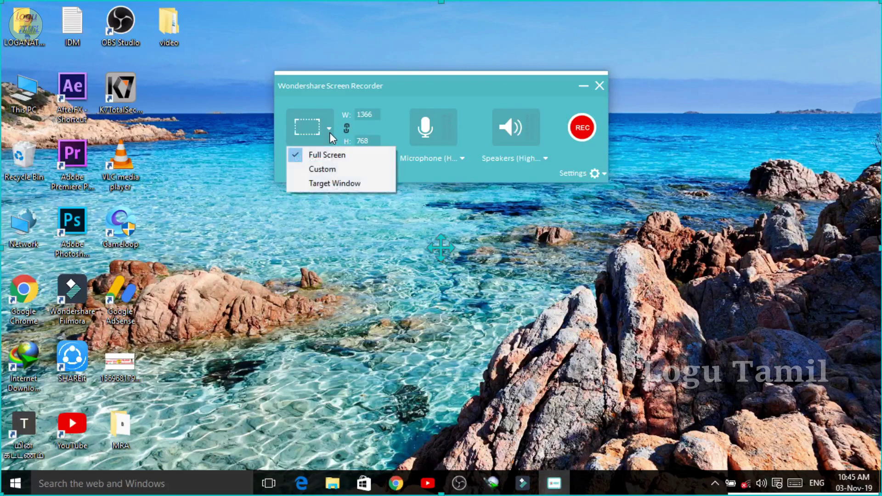
{"action": "left_click", "coordinate": [326, 168]}
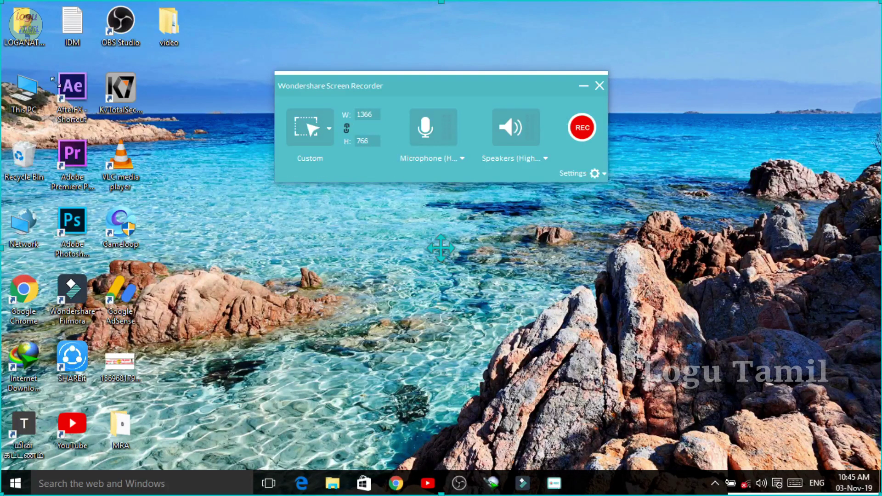
{"action": "left_click_drag", "start_coordinate": [1, 2], "coordinate": [880, 495]}
{"action": "mouse_move", "coordinate": [2, 2]}
{"action": "left_mouse_down"}
{"action": "mouse_move", "coordinate": [356, 276]}
{"action": "mouse_move", "coordinate": [445, 290]}
{"action": "mouse_move", "coordinate": [391, 243]}
{"action": "mouse_move", "coordinate": [412, 222]}
{"action": "mouse_move", "coordinate": [382, 222]}
{"action": "mouse_move", "coordinate": [400, 224]}
{"action": "mouse_move", "coordinate": [142, 53]}
{"action": "mouse_move", "coordinate": [2, 2]}
{"action": "left_mouse_up"}
Start recording the whole screen and refresh the desktop as sample activity for the capture
{"action": "left_click", "coordinate": [582, 127]}
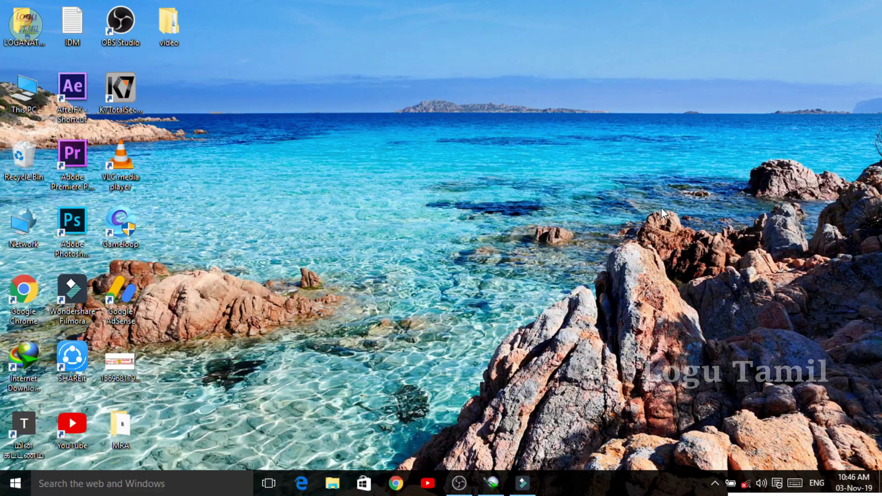
{"action": "right_click", "coordinate": [454, 76]}
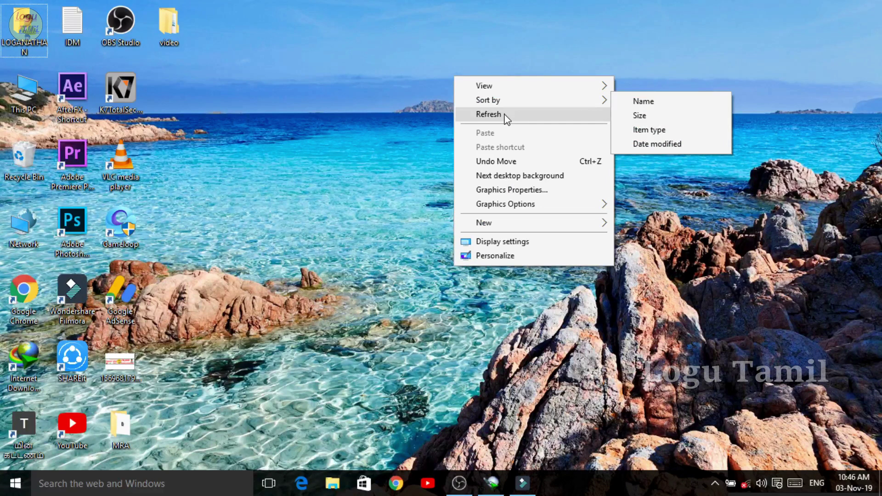
{"action": "left_click", "coordinate": [489, 114]}
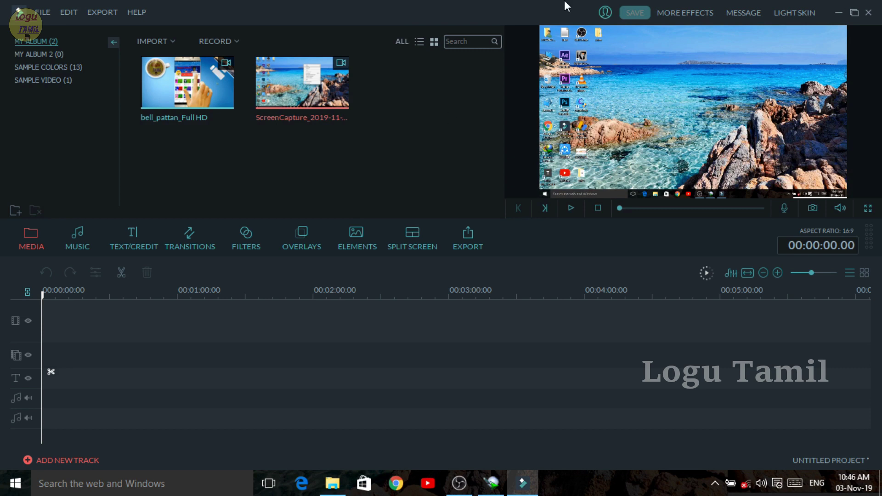
Minimize the editor, switch to File Explorer to view the screen capture file in the Record folder, and minimize that window
{"action": "left_click", "coordinate": [837, 12]}
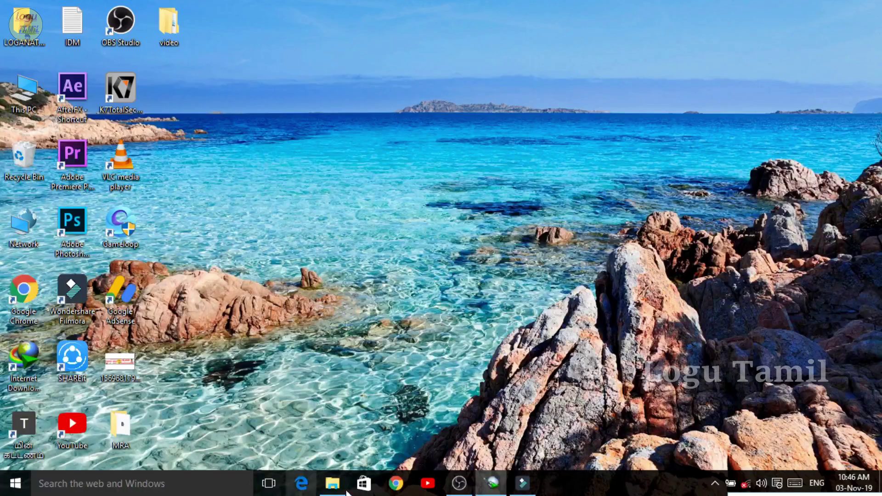
{"action": "left_click", "coordinate": [333, 483]}
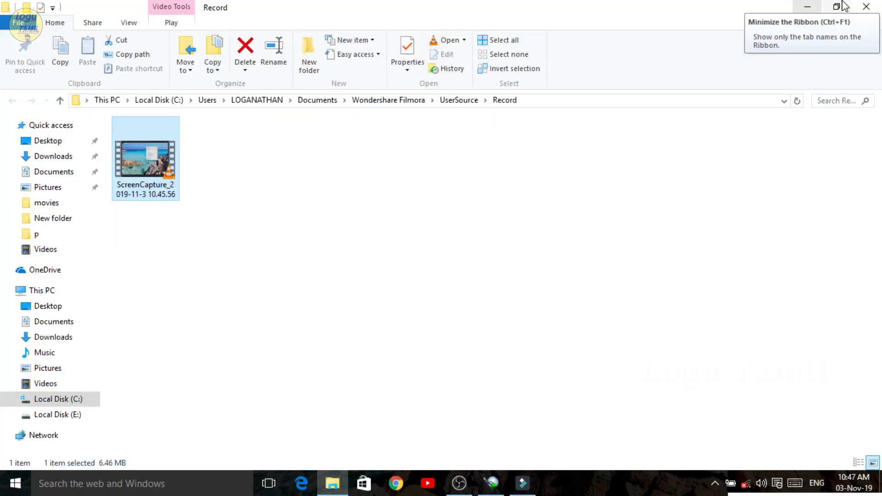
{"action": "left_click", "coordinate": [804, 5]}
{"action": "right_click", "coordinate": [303, 136]}
{"action": "left_click", "coordinate": [382, 174]}
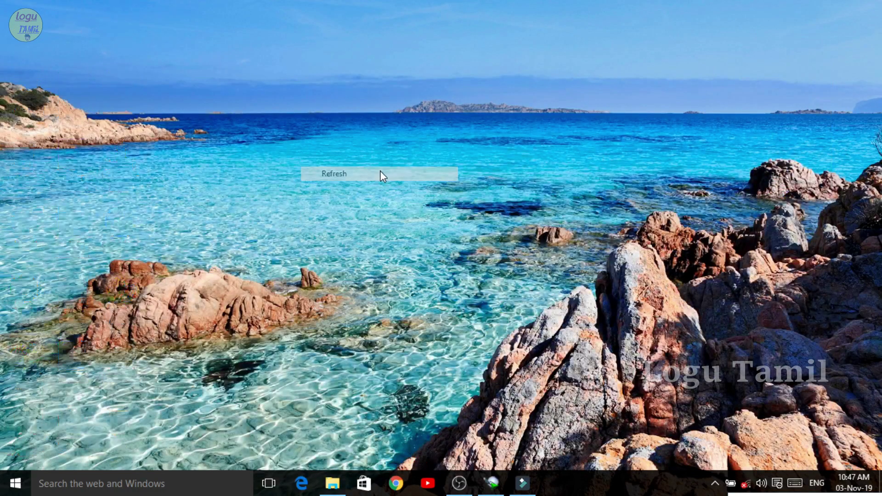